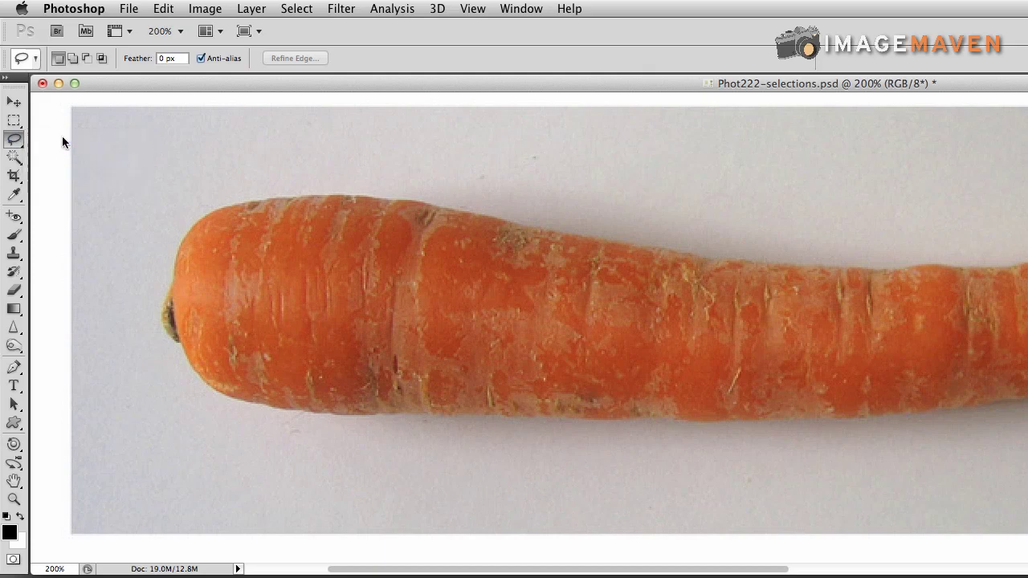
Step: Draw several freehand Lasso selections in the background above the carrot, each replacing the previous one, and deselect the last
mouse_move(159, 135)
left_mouse_down()
mouse_move(217, 129)
mouse_move(231, 167)
mouse_move(161, 197)
mouse_move(109, 171)
mouse_move(130, 144)
mouse_move(165, 132)
left_mouse_up()
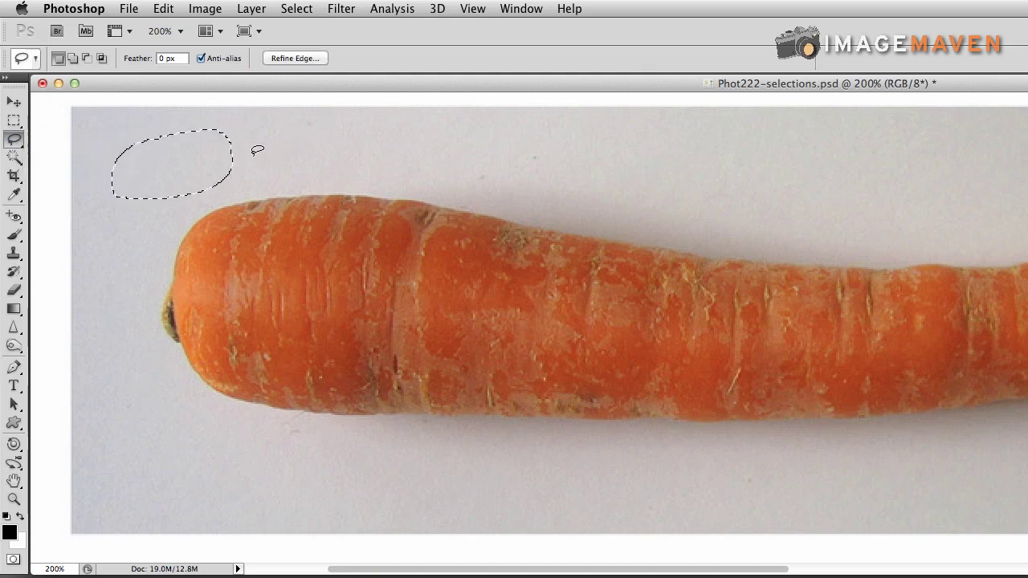
mouse_move(254, 152)
left_mouse_down()
mouse_move(508, 151)
mouse_move(489, 190)
mouse_move(302, 195)
mouse_move(252, 154)
left_mouse_up()
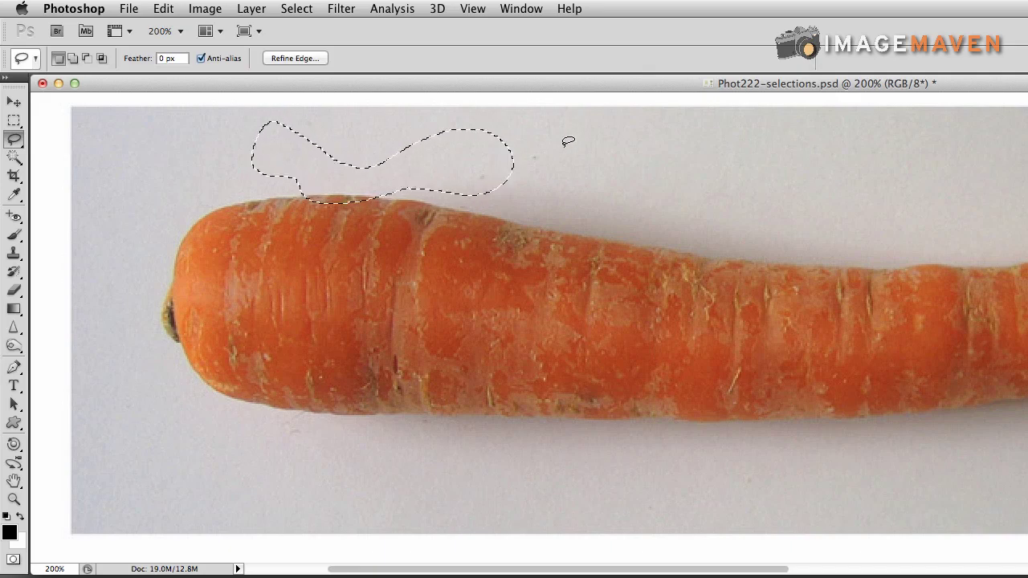
mouse_move(564, 146)
left_mouse_down()
mouse_move(631, 157)
mouse_move(646, 185)
mouse_move(650, 244)
mouse_move(542, 254)
mouse_move(503, 165)
mouse_move(548, 139)
mouse_move(578, 131)
left_mouse_up()
mouse_move(673, 148)
left_mouse_down()
mouse_move(929, 149)
mouse_move(926, 241)
mouse_move(845, 218)
left_mouse_up()
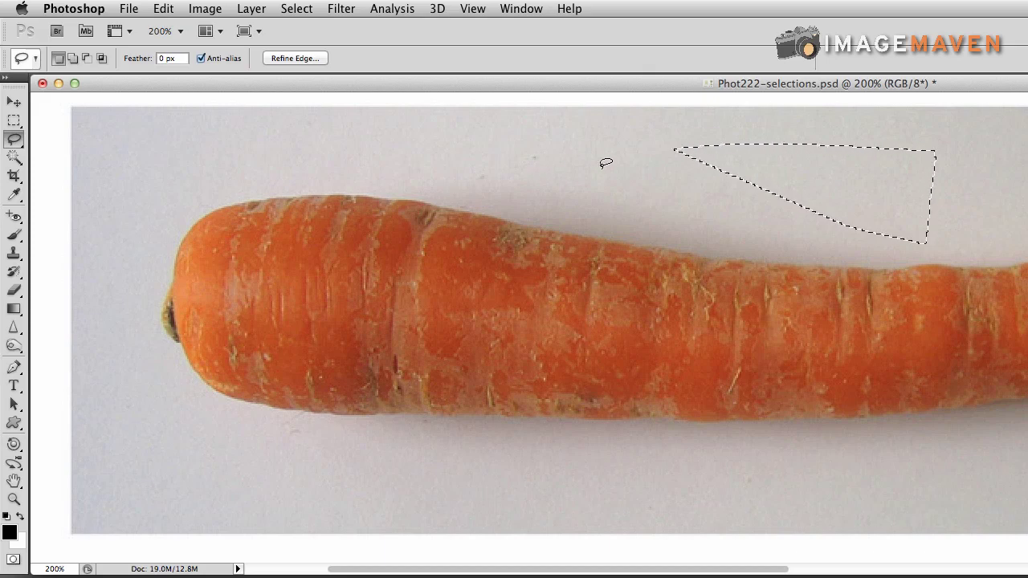
scroll(621, 163, "right", 2)
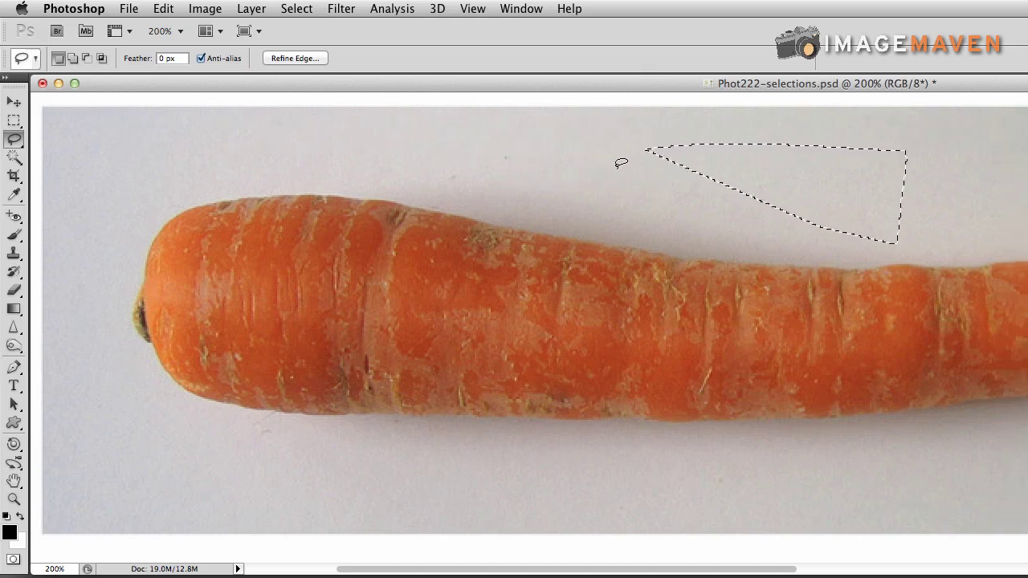
scroll(621, 163, "left", 4)
scroll(620, 163, "right", 1)
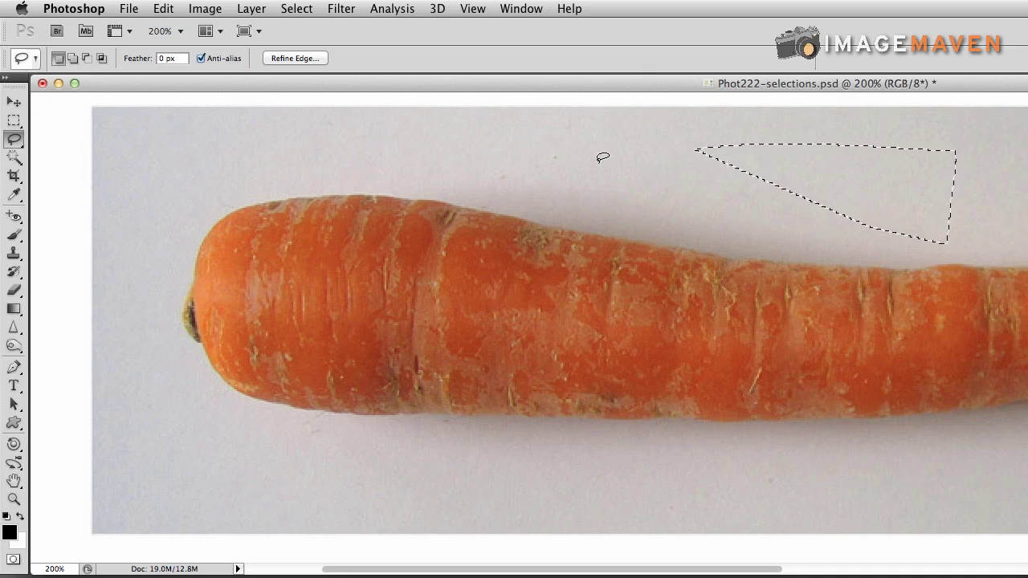
left_click(599, 163)
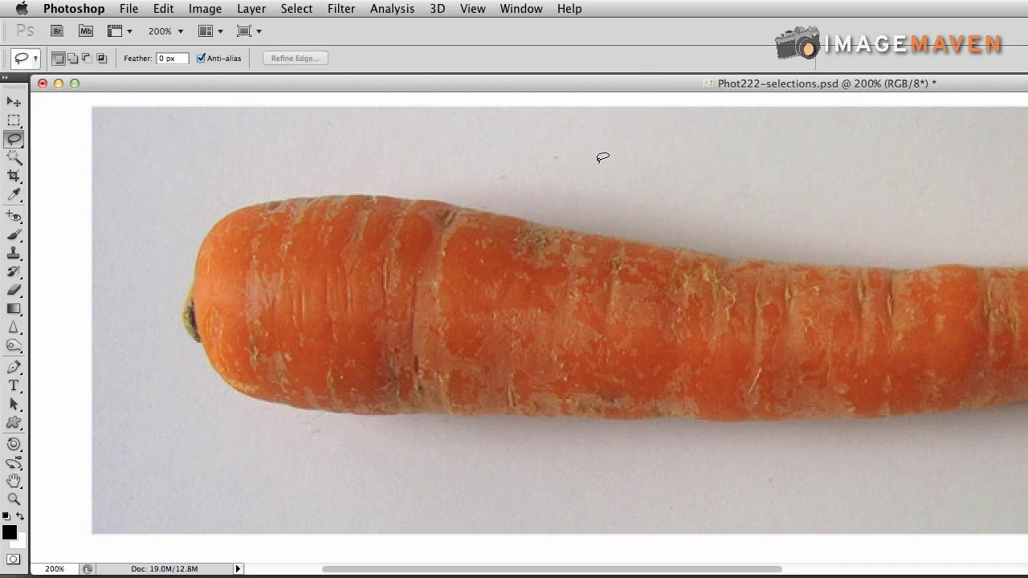
Step: Draw a round Lasso selection above the carrot and add one separate freehand area on either side of it
scroll(602, 158, "right", 2)
mouse_move(601, 156)
left_mouse_down()
mouse_move(644, 221)
mouse_move(570, 169)
mouse_move(600, 158)
left_mouse_up()
left_click_drag(755, 149, 739, 232)
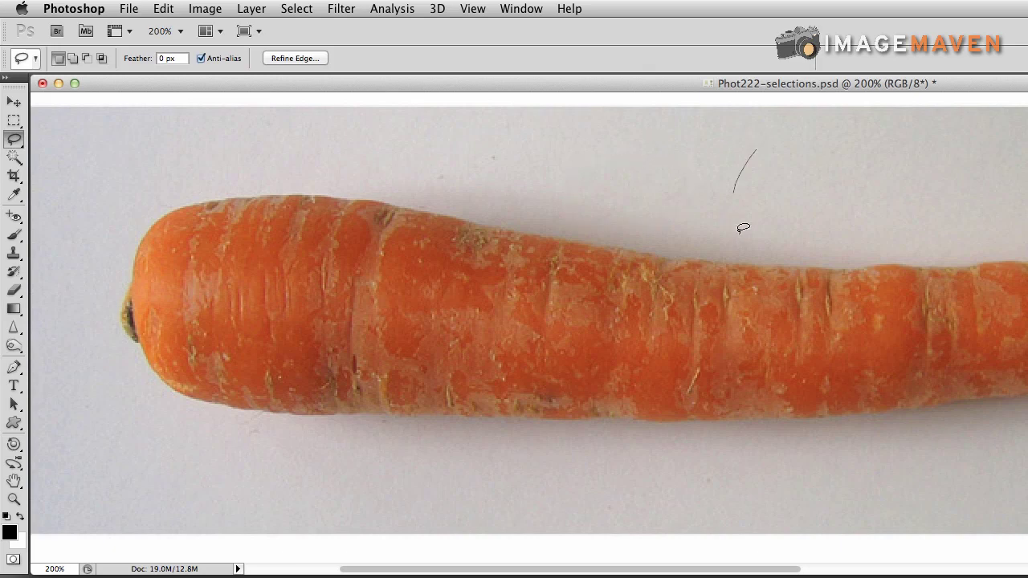
left_click_drag(780, 149, 756, 150)
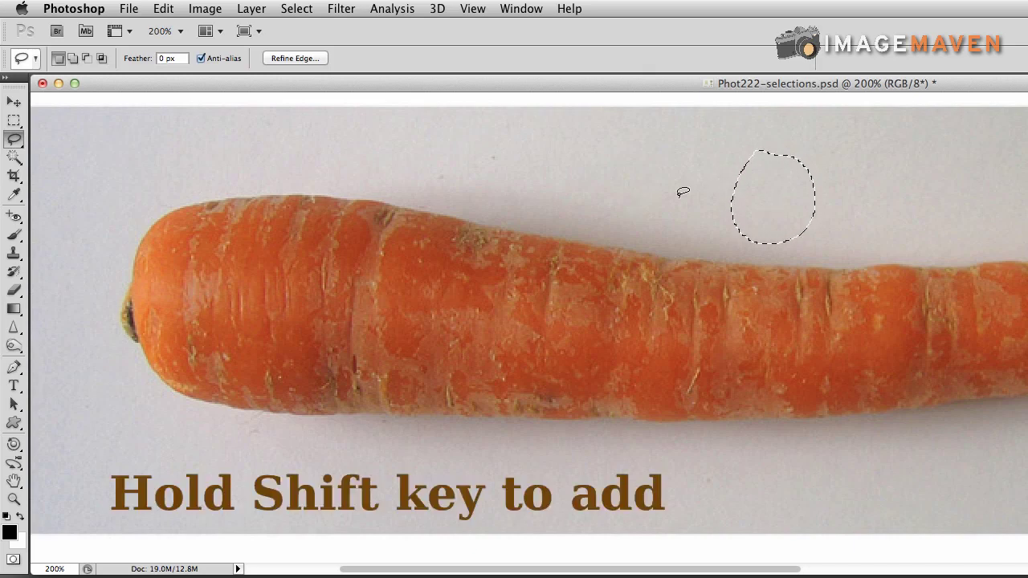
key("shift")
mouse_move(683, 189)
left_mouse_down()
mouse_move(596, 200)
mouse_move(684, 187)
left_mouse_up()
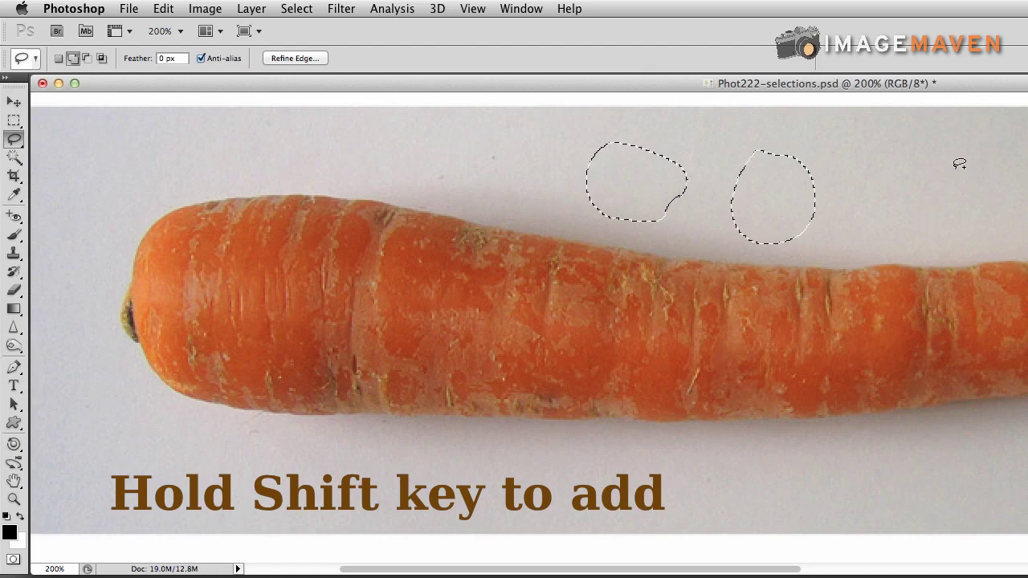
mouse_move(956, 164)
left_mouse_down()
mouse_move(880, 201)
mouse_move(908, 234)
mouse_move(955, 164)
left_mouse_up()
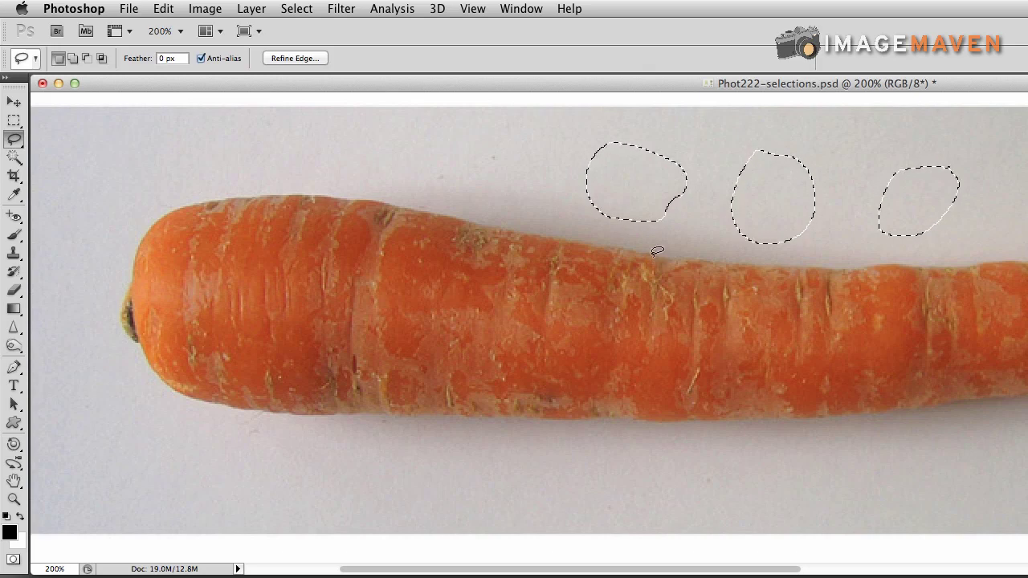
Step: Subtract the leftmost of the three freehand areas from the selection
key("alt")
mouse_move(698, 158)
left_mouse_down()
mouse_move(674, 126)
mouse_move(557, 142)
mouse_move(596, 261)
mouse_move(682, 230)
mouse_move(709, 165)
mouse_move(702, 146)
left_mouse_up()
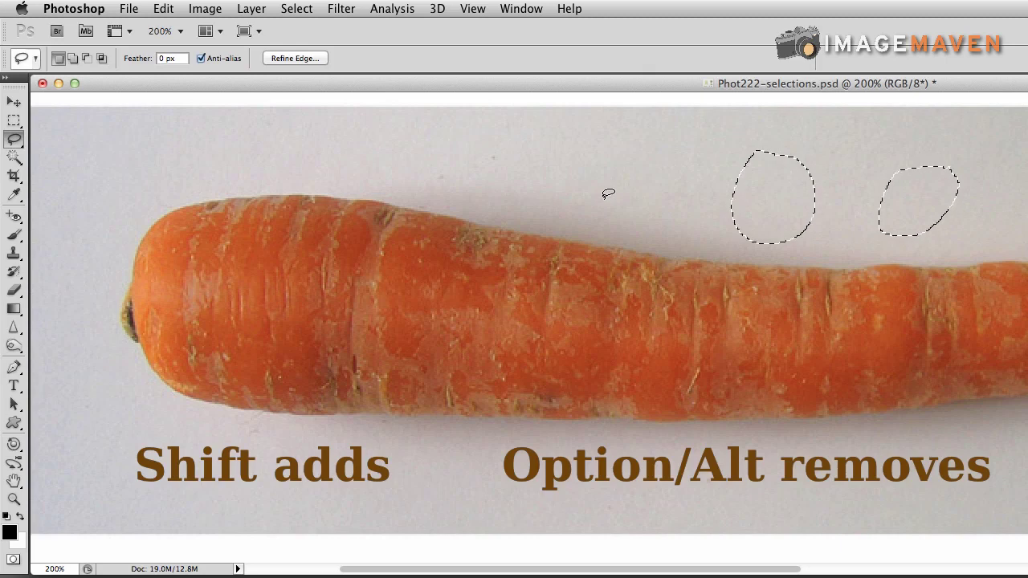
Step: Add a freehand area overlapping the carrot's upper edge and subtract the part that covers the carrot from the selection
scroll(608, 194, "right", 1)
mouse_move(603, 192)
left_mouse_down()
mouse_move(575, 252)
mouse_move(637, 257)
mouse_move(635, 210)
mouse_move(604, 190)
left_mouse_up()
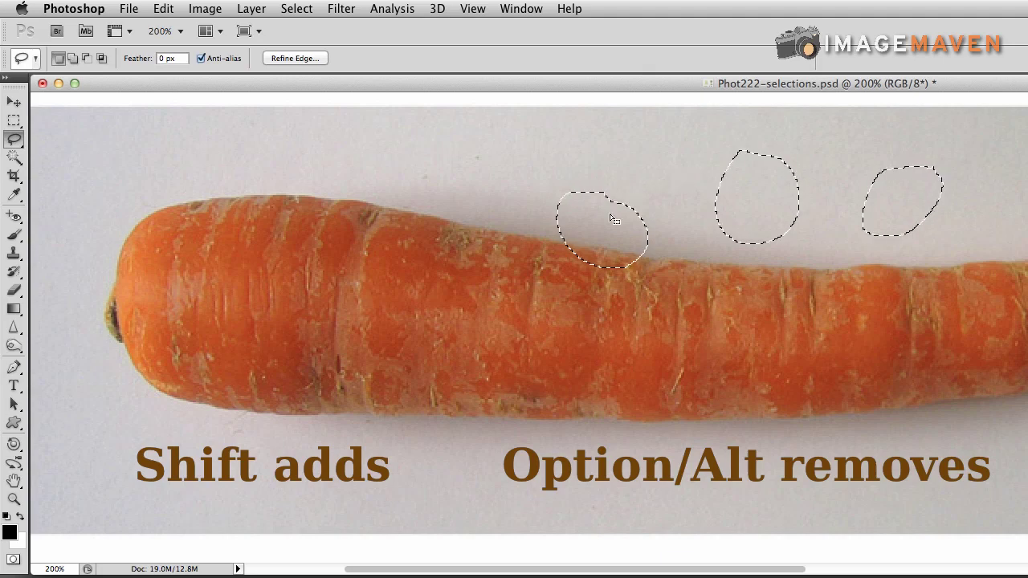
key("alt")
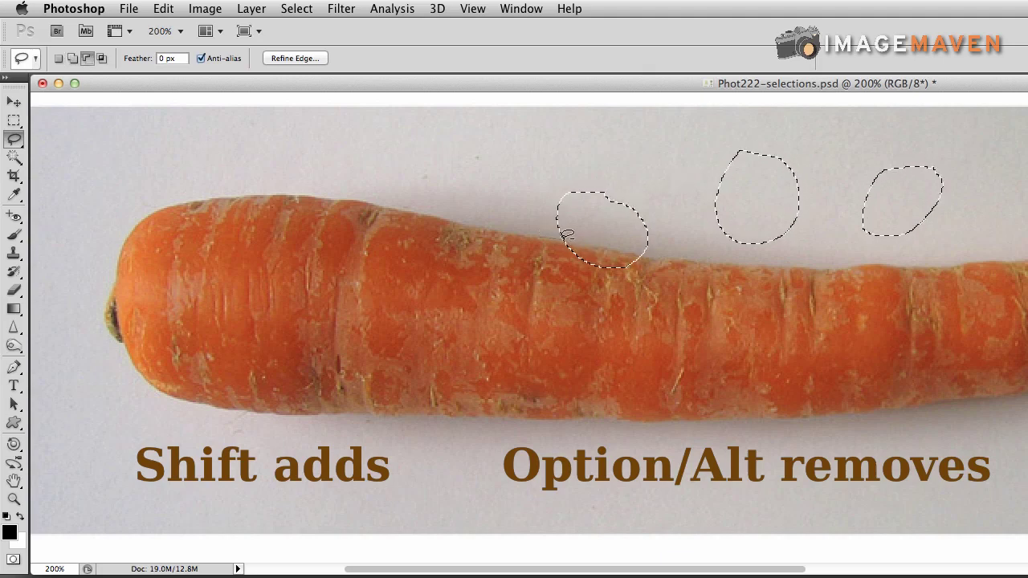
mouse_move(566, 234)
left_mouse_down()
mouse_move(644, 256)
mouse_move(633, 290)
mouse_move(569, 282)
mouse_move(555, 246)
left_mouse_up()
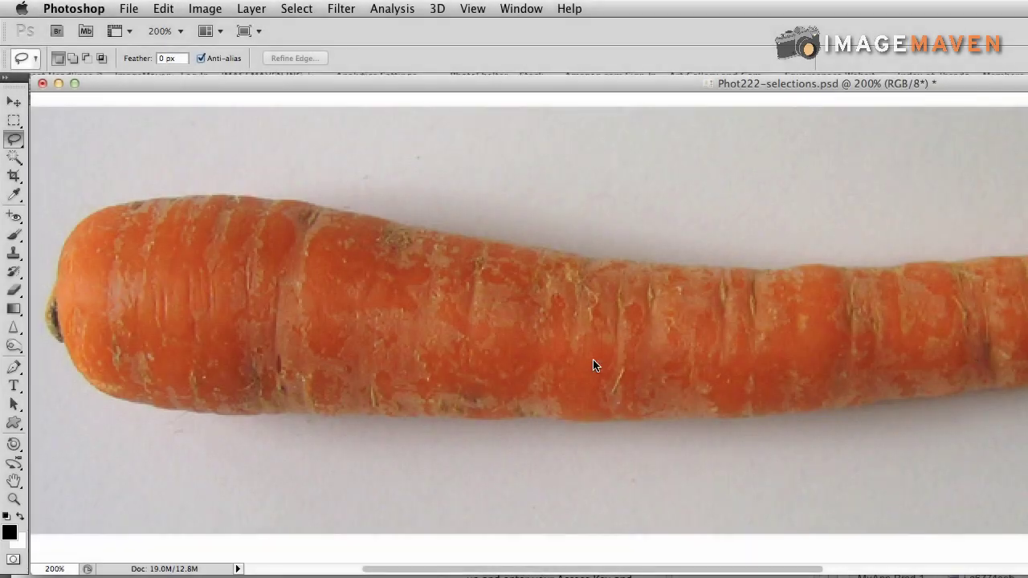
Step: Trace the carrot's upper edge with the Lasso tool, combining freehand stretches with straight polygonal segments
left_click(11, 143)
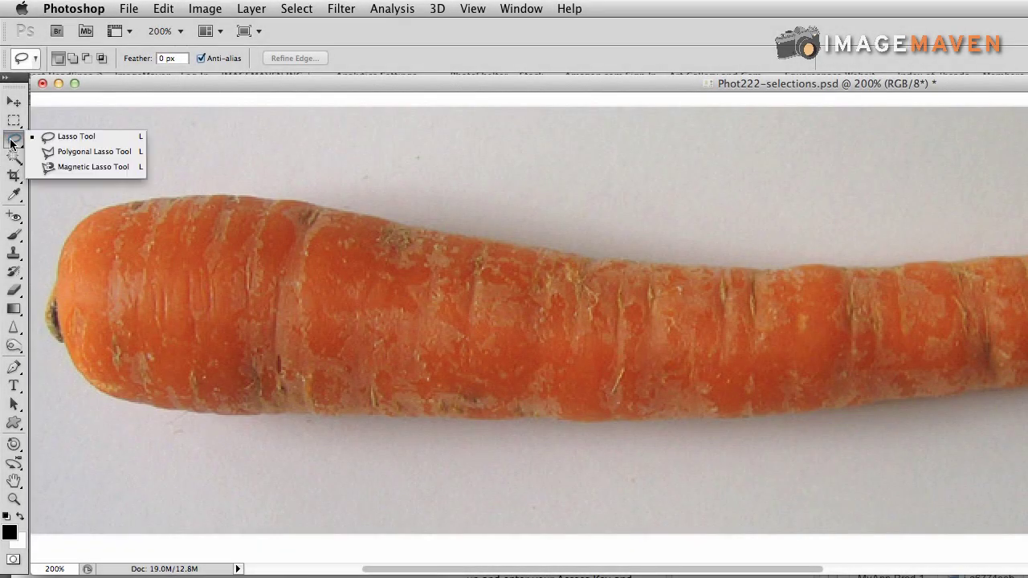
left_click(80, 138)
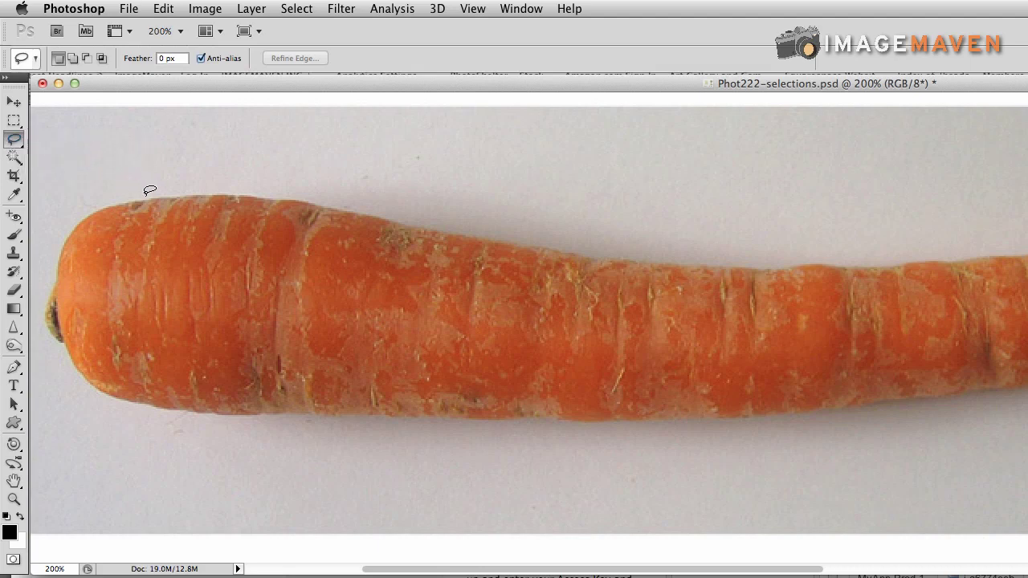
mouse_move(149, 190)
left_mouse_down()
mouse_move(270, 195)
mouse_move(395, 214)
left_mouse_up()
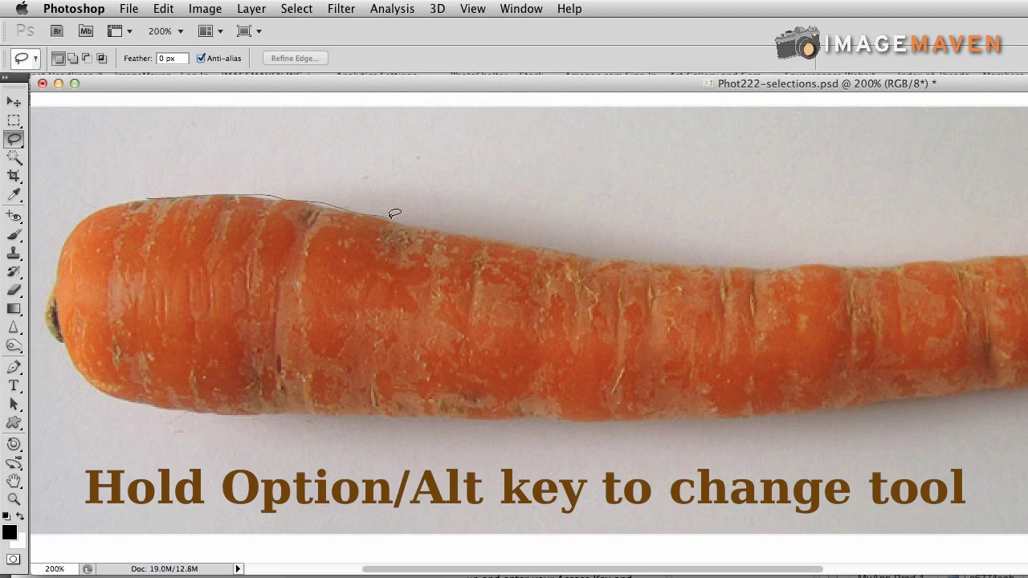
left_click_drag(394, 214, 405, 214)
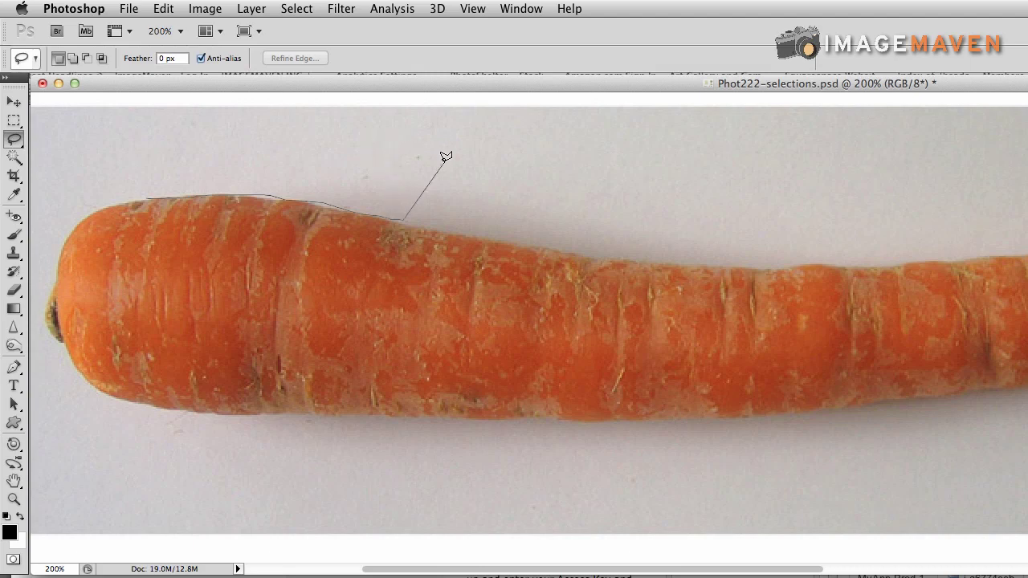
mouse_move(446, 156)
left_mouse_down()
mouse_move(423, 225)
mouse_move(447, 217)
mouse_move(454, 233)
mouse_move(644, 255)
left_mouse_up()
left_click_drag(645, 256, 653, 257)
left_click_drag(655, 256, 835, 260)
left_click_drag(835, 260, 826, 262)
Step: Extend the outline with a straight-sided bump above the carrot and close it freehand around the underside and stem end
key("alt")
left_click(833, 195)
left_click(888, 185)
left_click(931, 215)
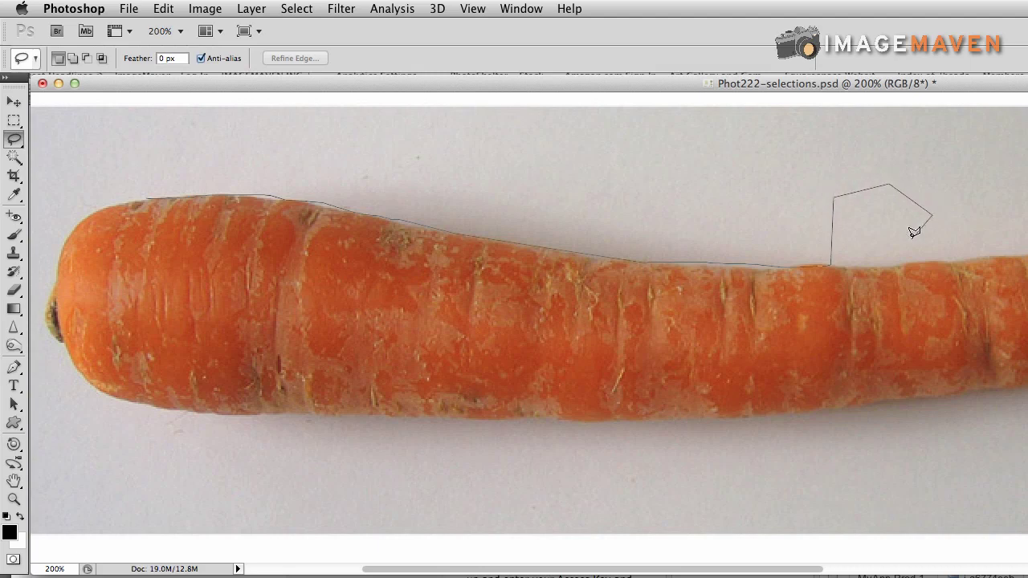
left_click(913, 232)
mouse_move(894, 263)
left_mouse_down()
mouse_move(954, 244)
mouse_move(964, 176)
mouse_move(987, 207)
mouse_move(987, 231)
mouse_move(956, 357)
mouse_move(914, 421)
mouse_move(864, 458)
mouse_move(816, 465)
mouse_move(751, 436)
mouse_move(650, 427)
mouse_move(598, 461)
mouse_move(528, 485)
mouse_move(308, 405)
mouse_move(241, 432)
mouse_move(147, 430)
mouse_move(67, 398)
mouse_move(40, 302)
mouse_move(49, 237)
mouse_move(73, 209)
mouse_move(153, 193)
left_mouse_up()
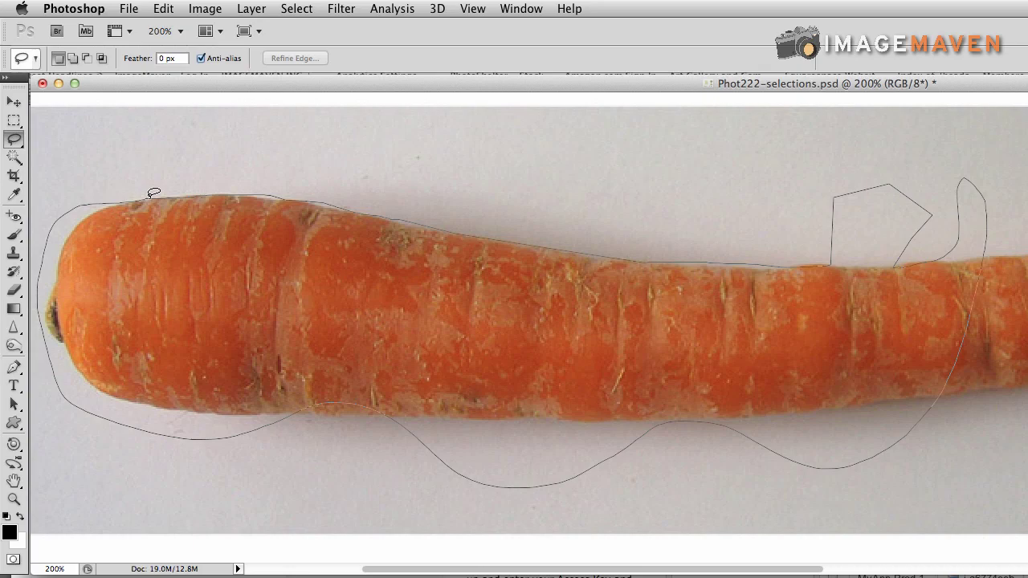
left_click_drag(151, 196, 150, 201)
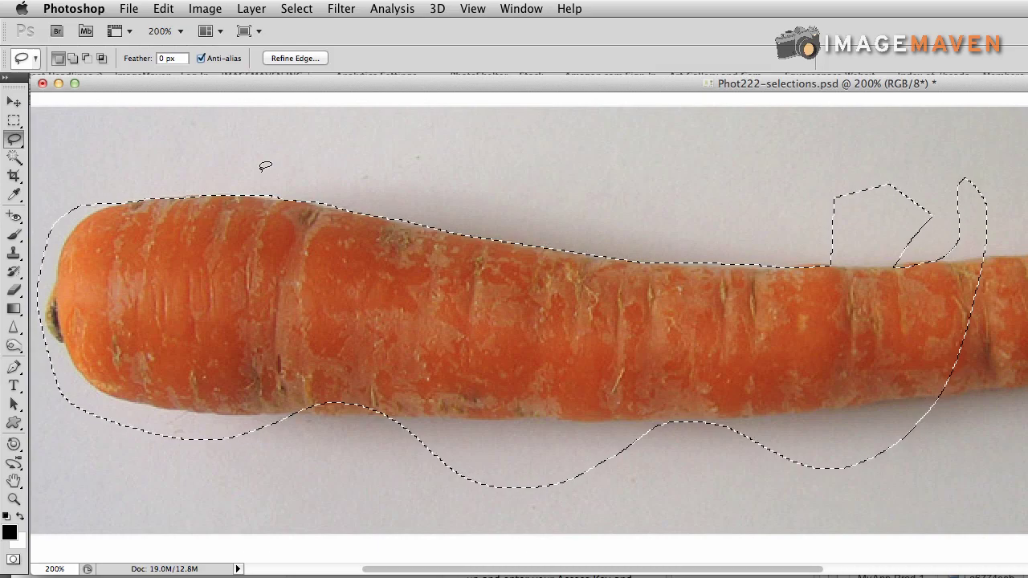
left_click(14, 102)
mouse_move(257, 282)
left_mouse_down()
mouse_move(360, 258)
mouse_move(374, 367)
mouse_move(270, 313)
mouse_move(255, 292)
left_mouse_up()
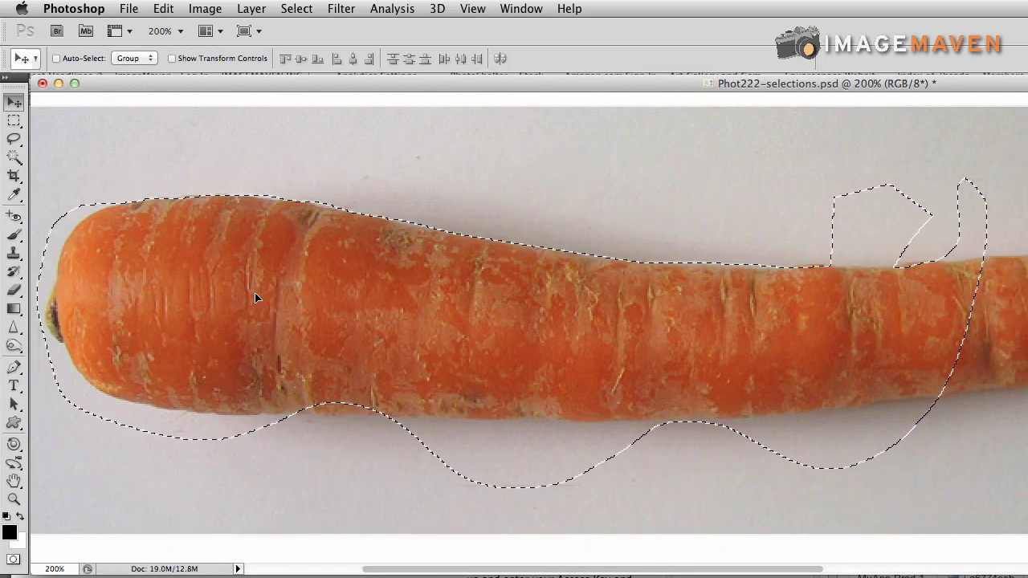
key("l")
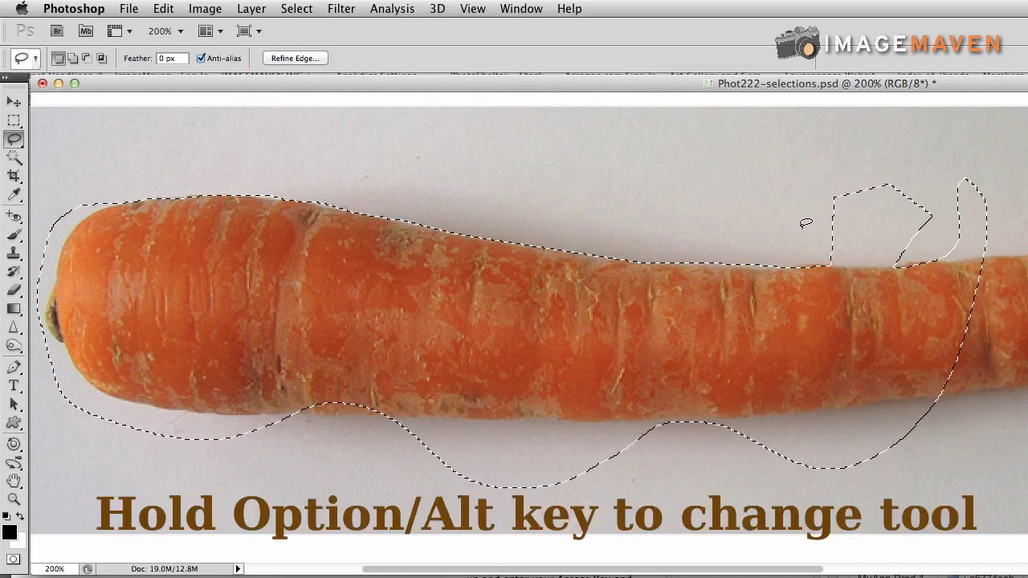
Step: Subtract the straight-sided bump above the carrot from the selection with the Lasso, following the carrot's upper edge
key("alt")
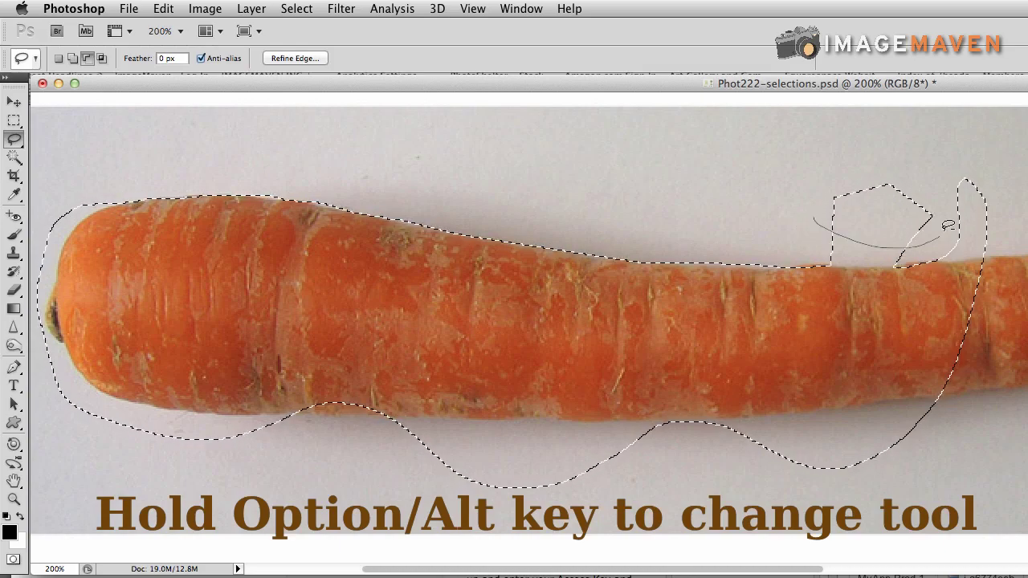
left_click_drag(812, 202, 811, 202)
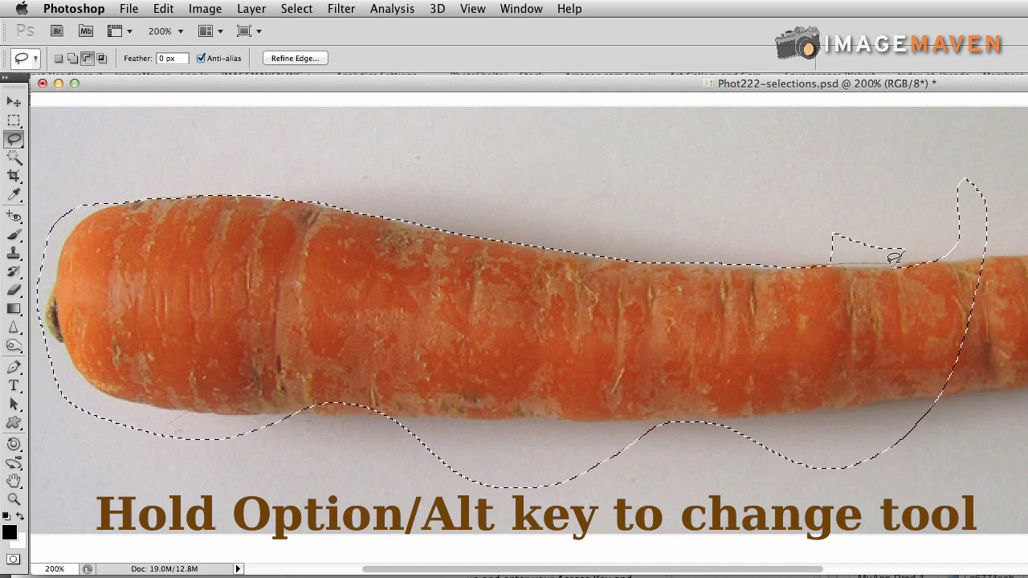
mouse_move(907, 257)
left_mouse_down()
mouse_move(857, 200)
mouse_move(816, 215)
mouse_move(813, 249)
left_mouse_up()
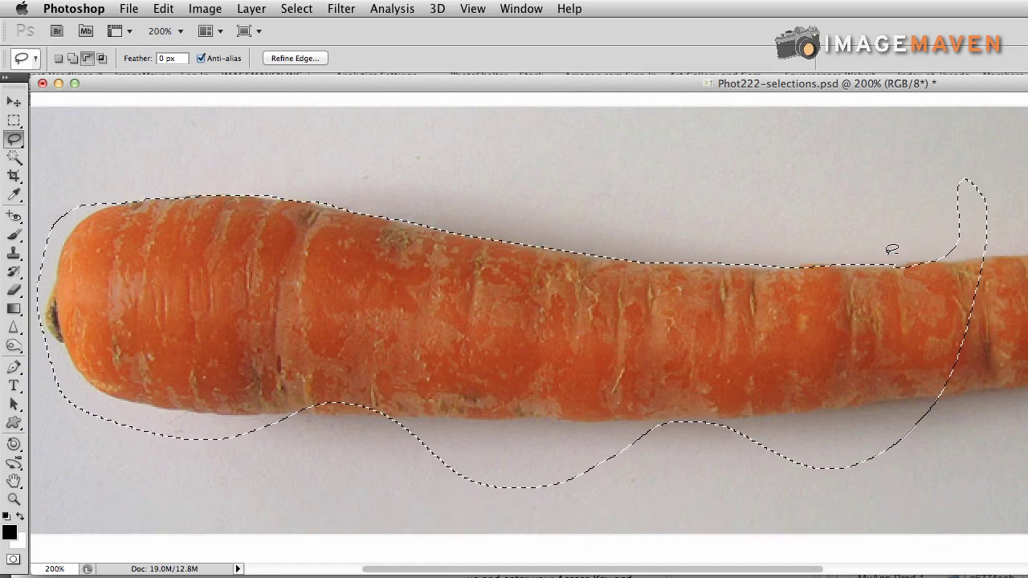
key("shift")
key("shift")
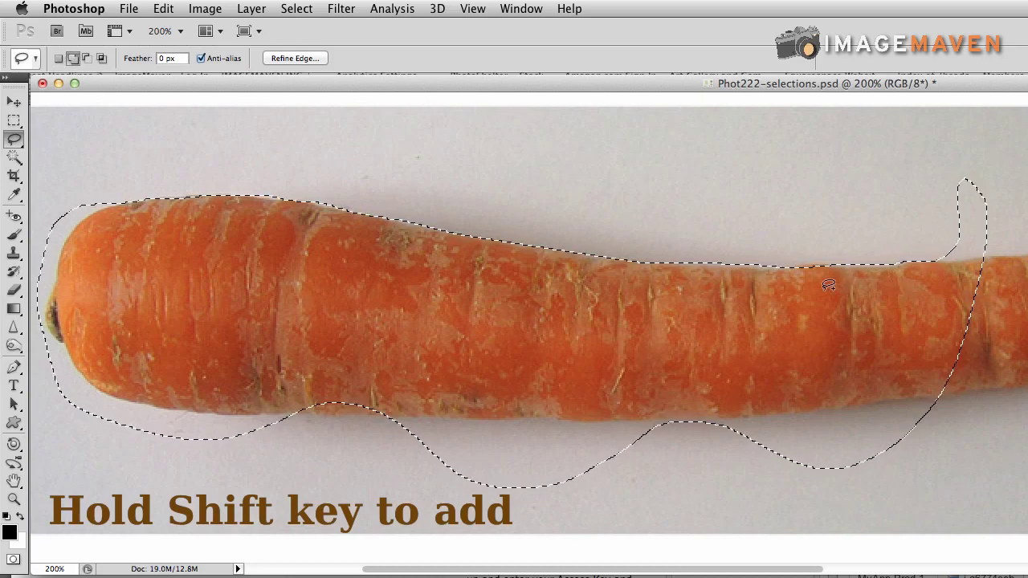
key("shift")
Step: Subtract the narrow loop above the carrot and the two large bulges beneath its middle and right part from the selection
key("alt")
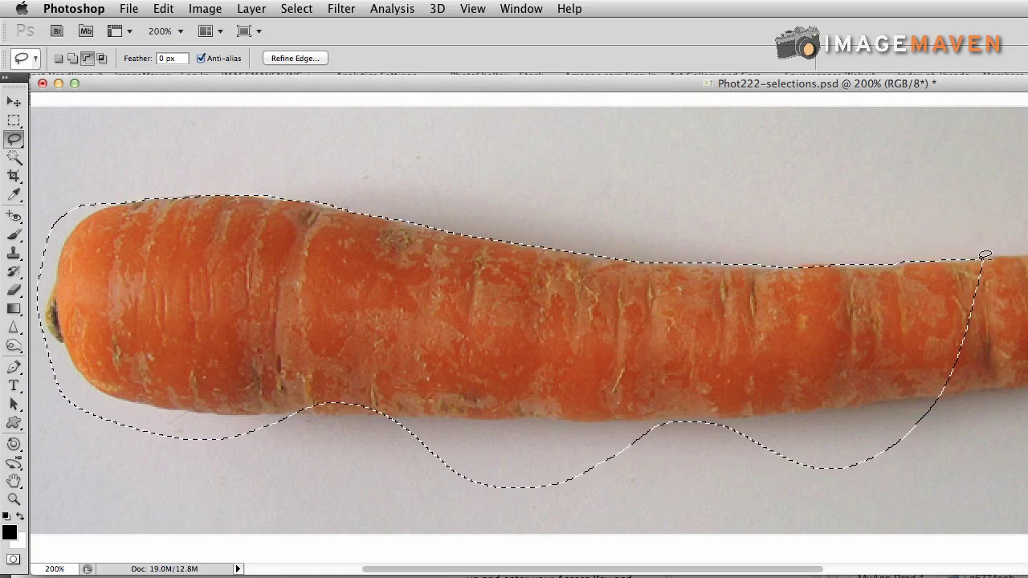
left_click_drag(984, 256, 981, 259)
key("alt")
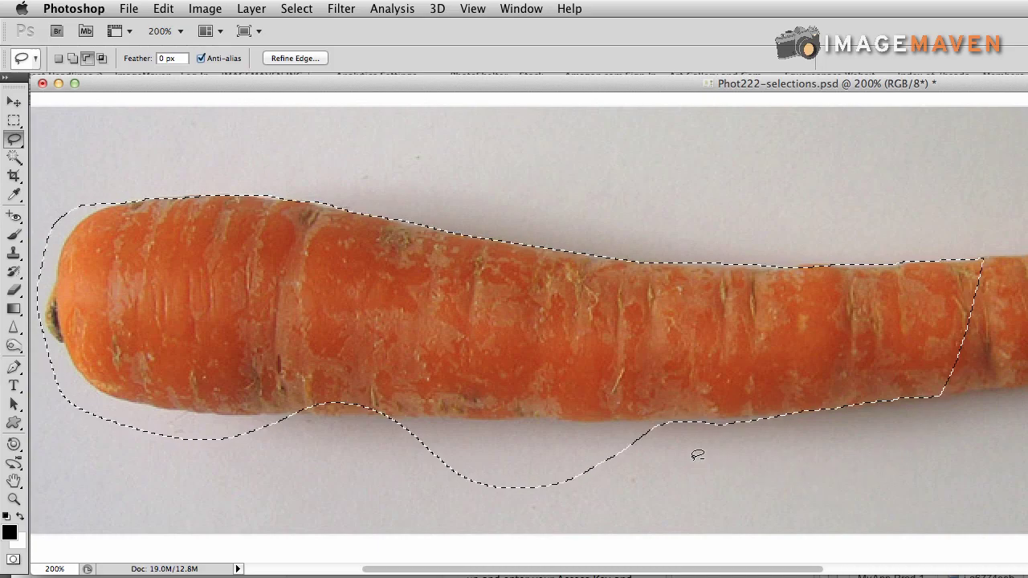
mouse_move(407, 419)
left_mouse_down()
mouse_move(464, 524)
mouse_move(602, 502)
mouse_move(654, 425)
left_mouse_up()
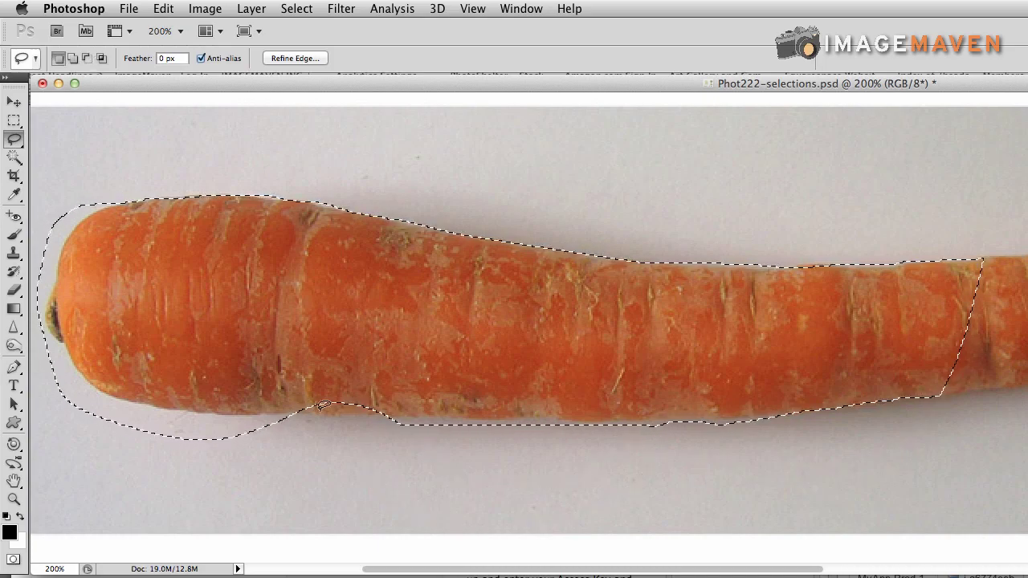
Step: Add the missed strip along the carrot's lower edge, near its thick end, to the selection
key("shift")
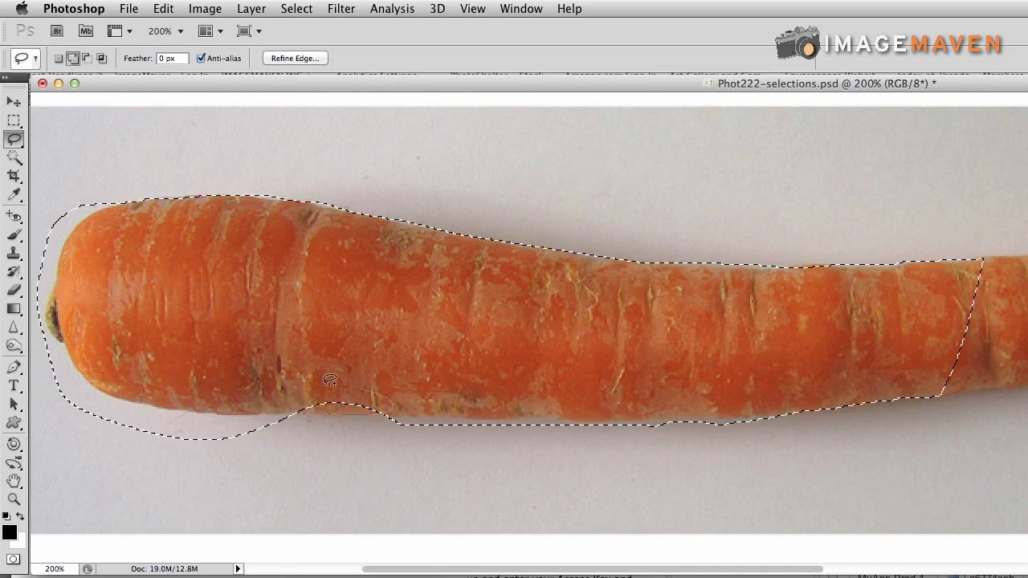
left_click_drag(303, 410, 289, 414)
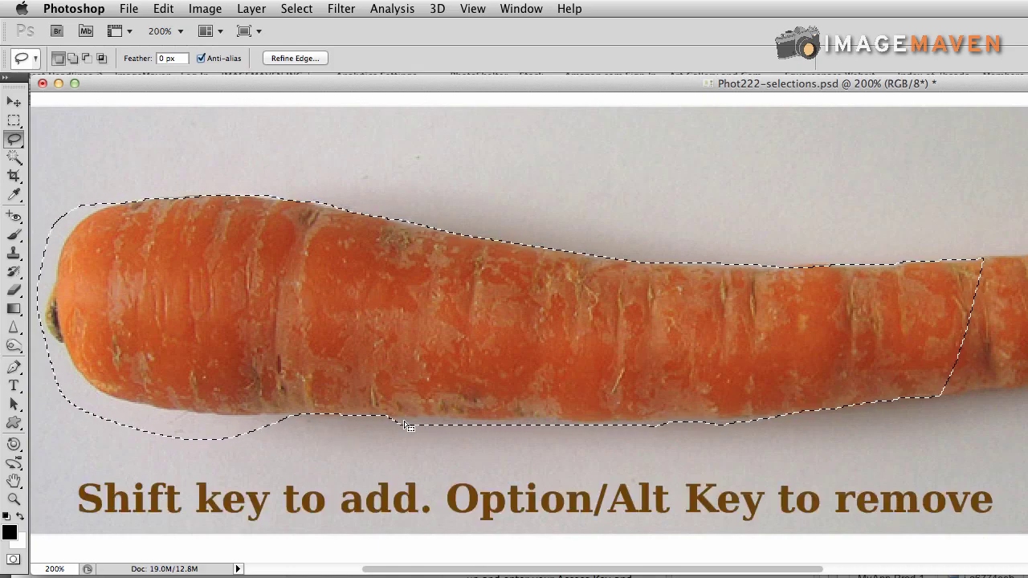
scroll(409, 426, "right", 5)
scroll(382, 428, "left", 6)
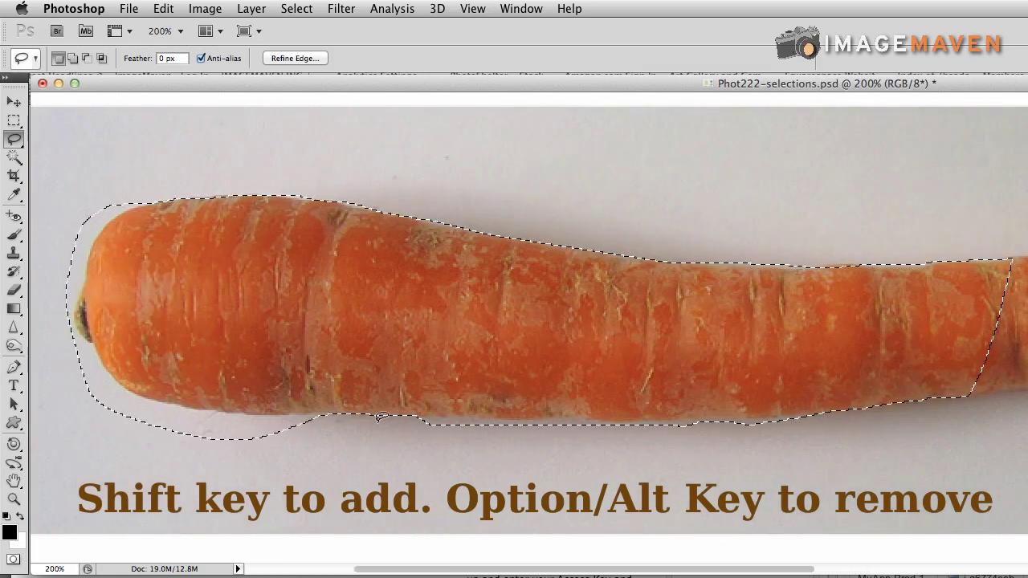
scroll(377, 419, "right", 3)
scroll(357, 427, "left", 5)
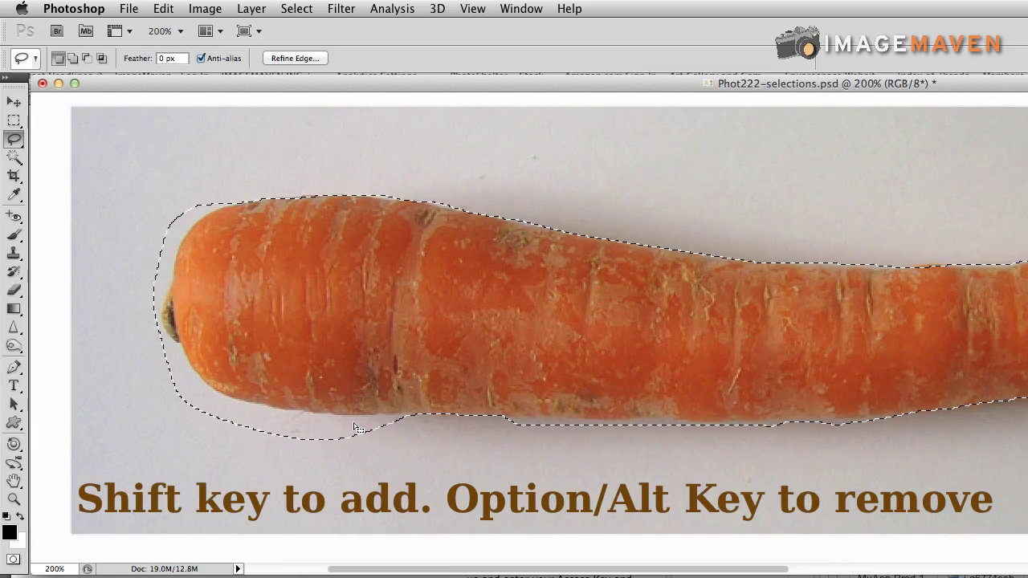
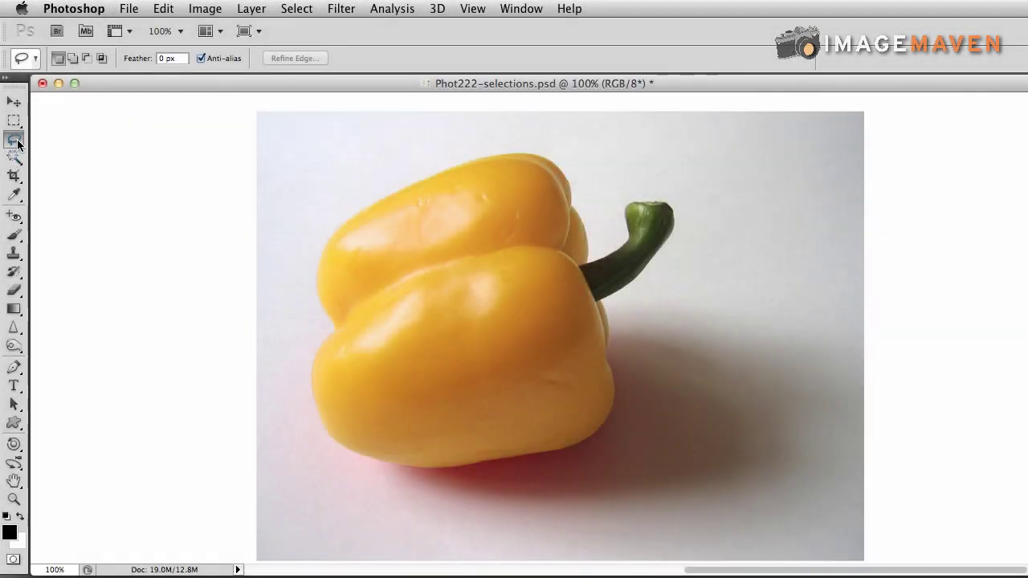
Step: Outline the yellow pepper and its stem with the Magnetic Lasso, starting on the upper left edge and closing the path there
left_click_drag(18, 145, 90, 169)
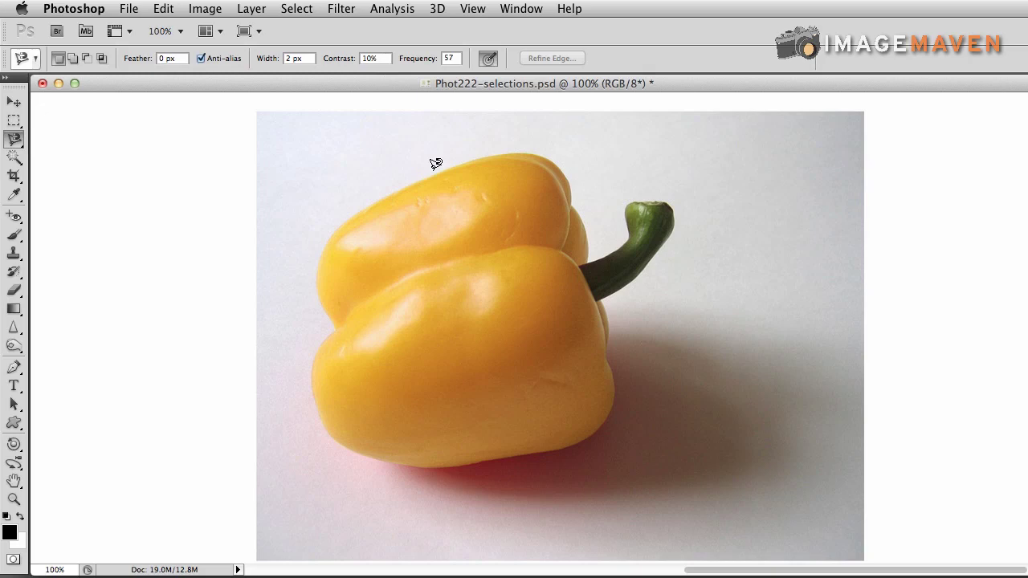
left_click(370, 198)
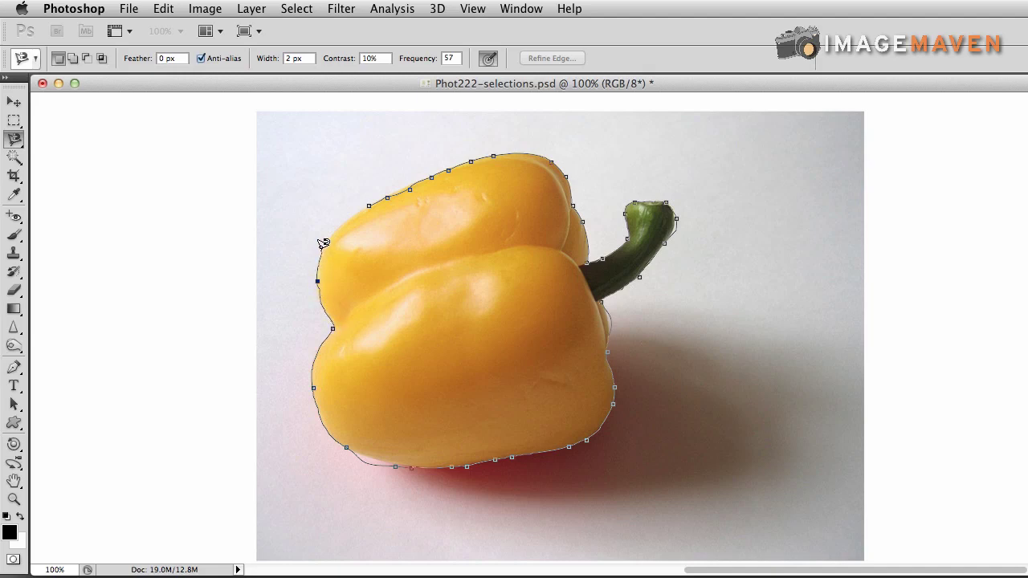
left_click(368, 199)
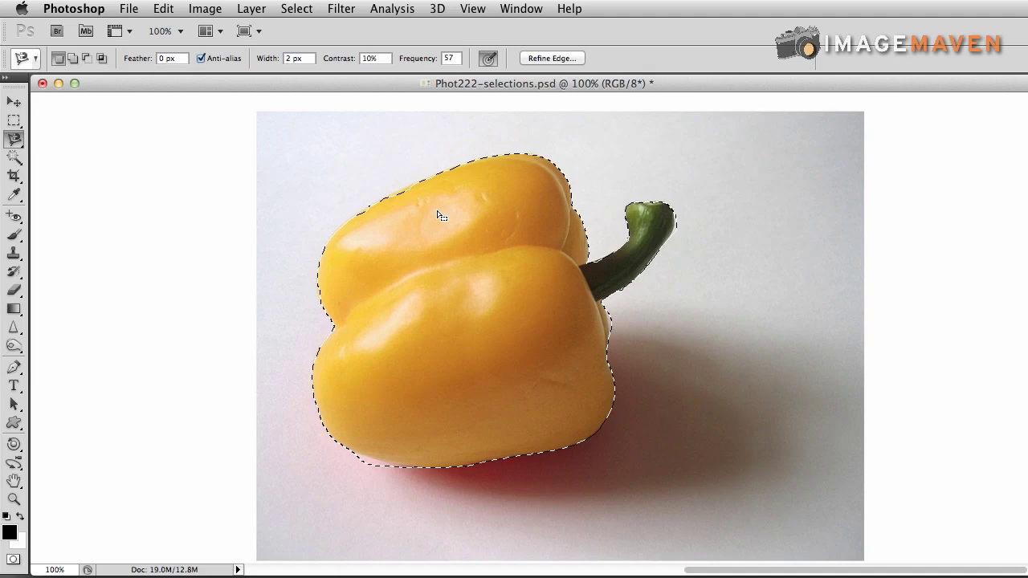
Step: Subtract the excess background below the stem, at the pepper's lower left edge and along the stem's outer side with the freehand Lasso
left_click(18, 140)
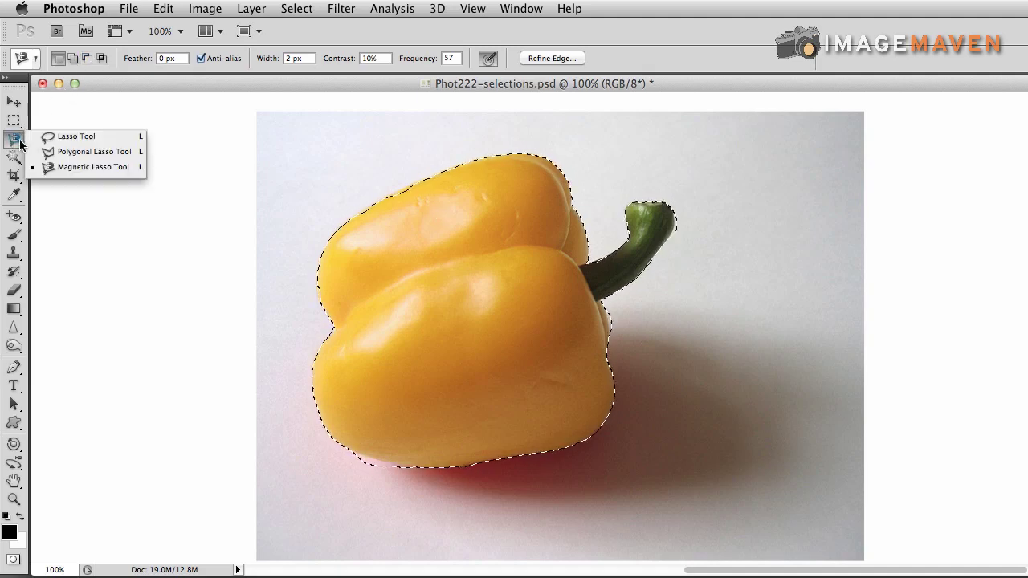
left_click(73, 136)
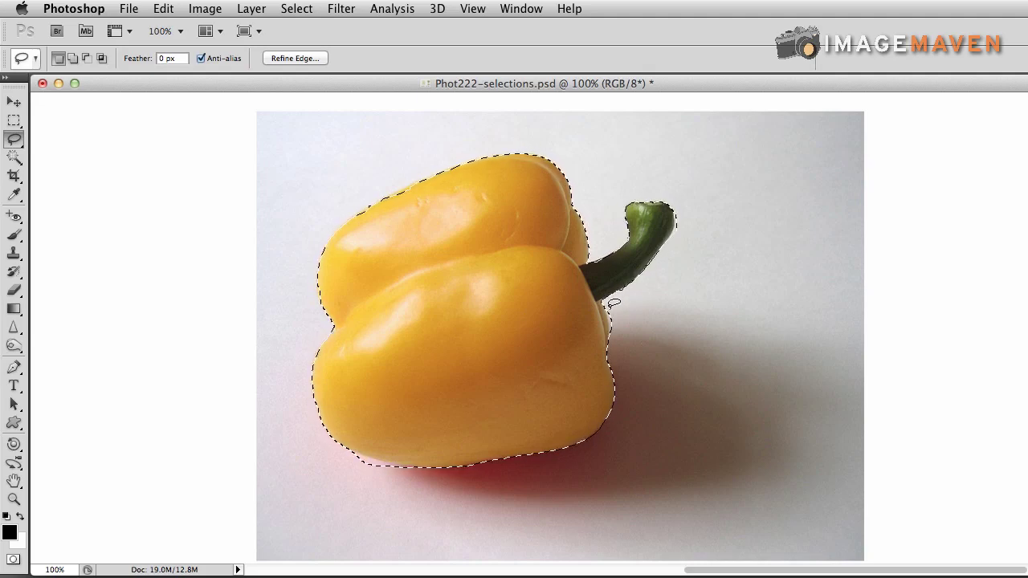
key("alt")
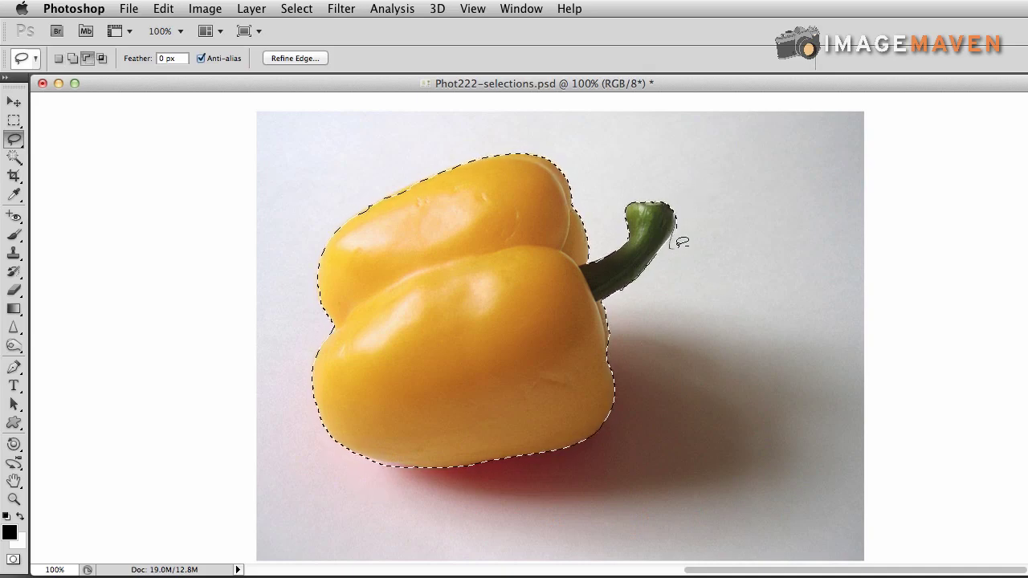
key("alt")
Step: Start Refine Edge on the pepper selection and set Smooth to 44
left_click(324, 60)
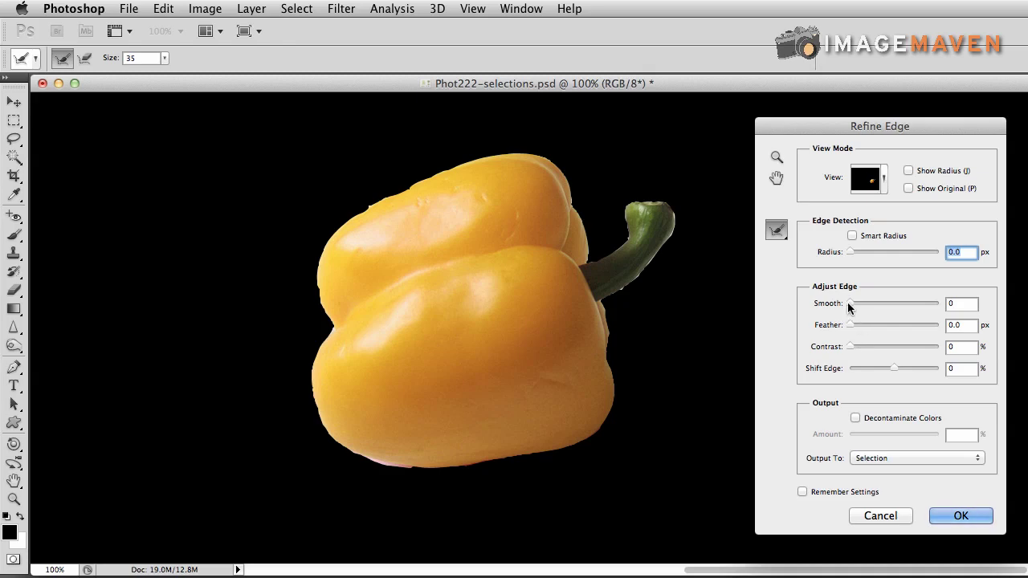
left_click_drag(847, 302, 873, 300)
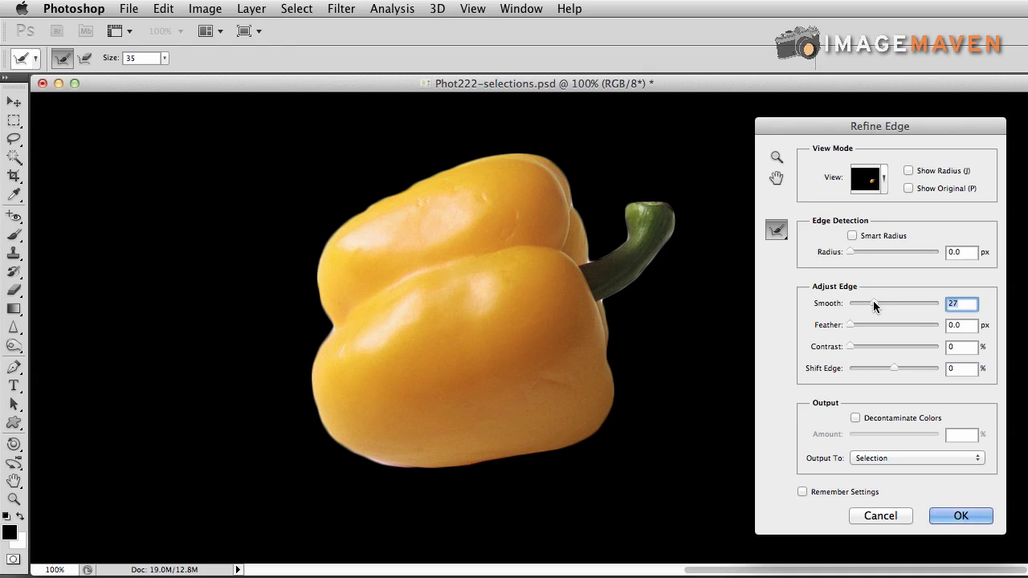
left_click_drag(872, 301, 887, 301)
Step: Try a 24.2 px Feather and reset it to 0 px, and compare the Marching Ants view with On Black
left_click_drag(851, 325, 891, 322)
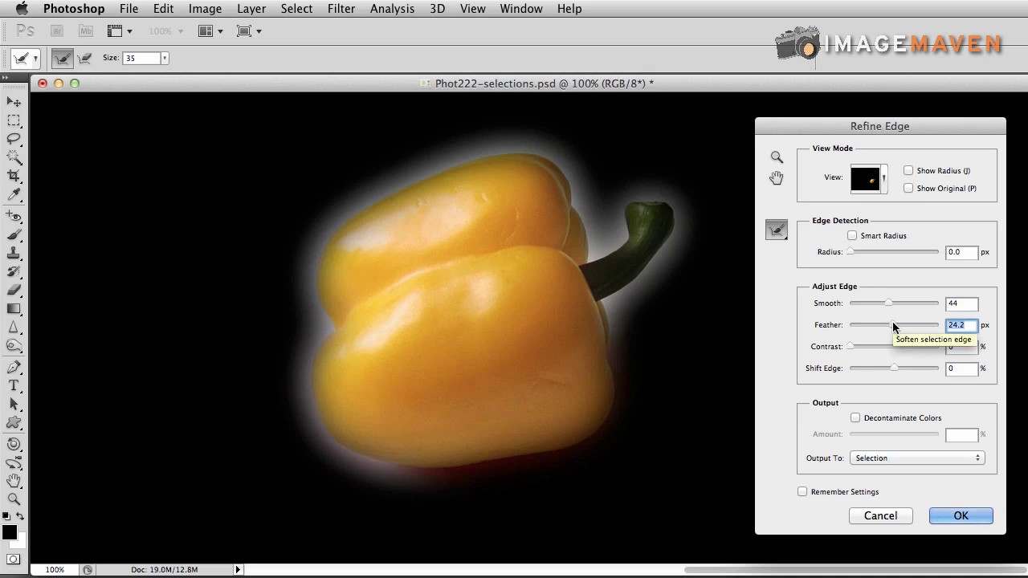
left_click_drag(893, 325, 843, 330)
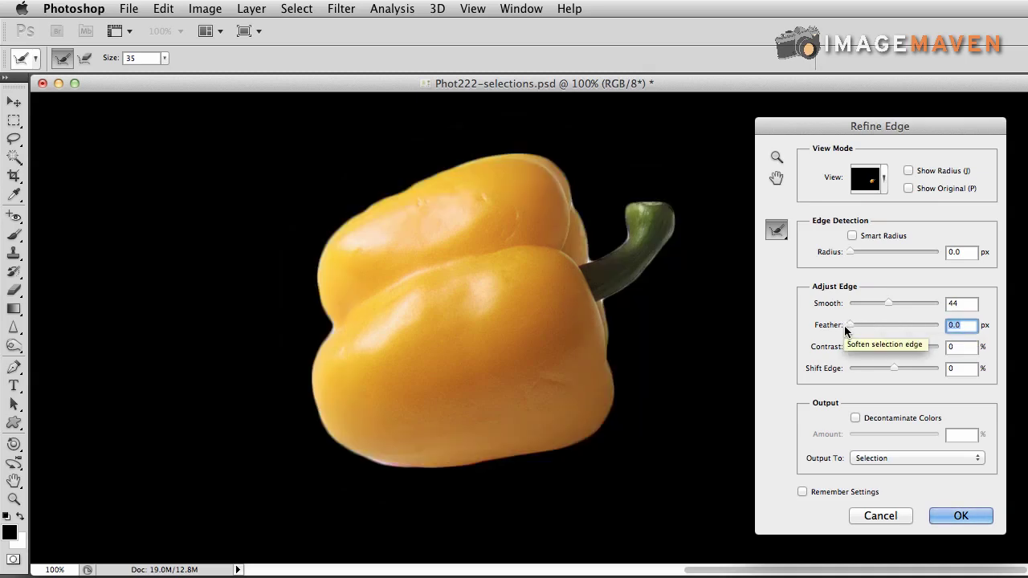
left_click(883, 183)
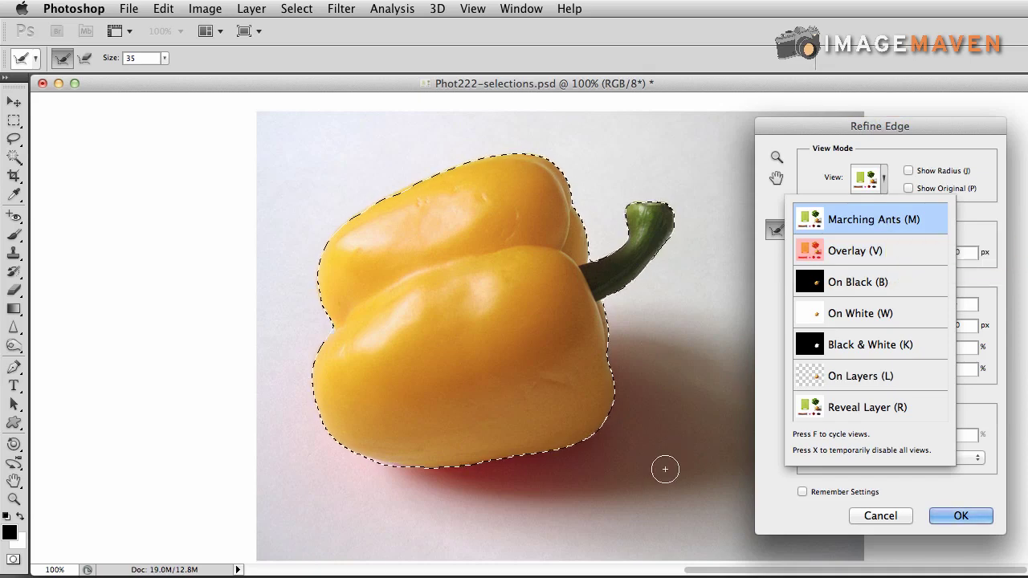
left_click(818, 282)
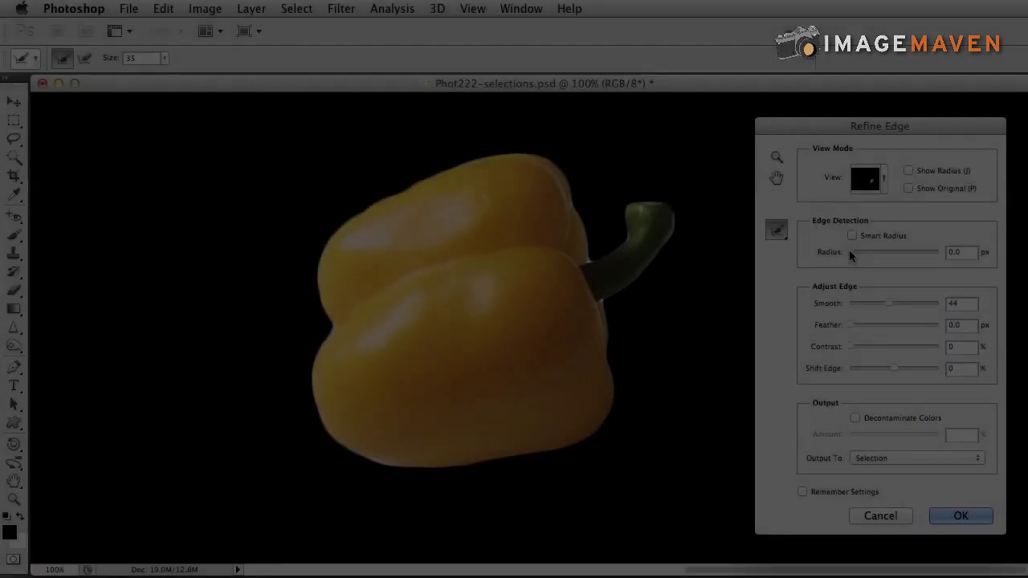
Step: Try a 3.6 px edge detection Radius with Smart Radius, and reset both settings
left_click_drag(852, 250, 866, 254)
left_click(852, 236)
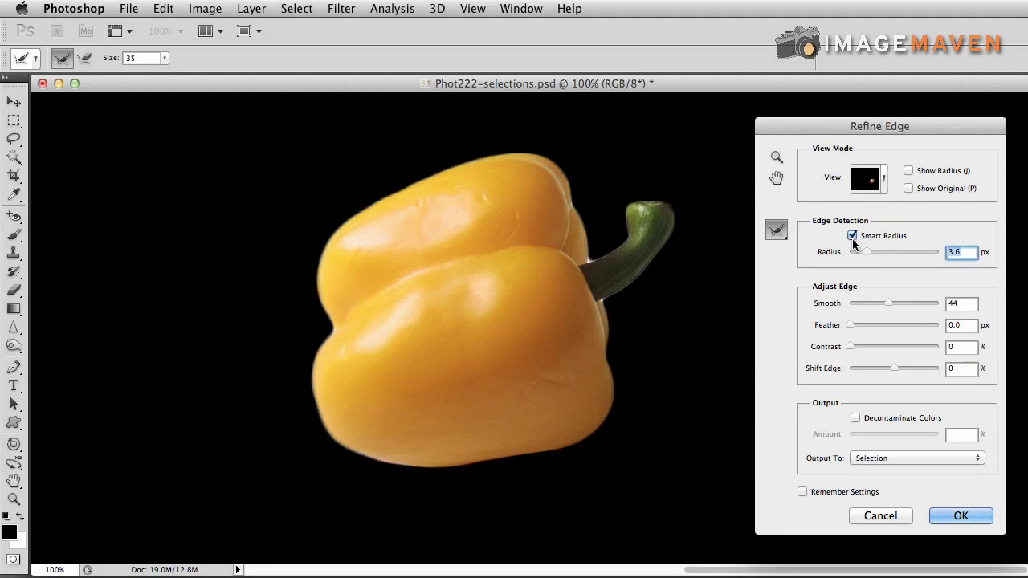
left_click(852, 236)
left_click_drag(865, 252, 840, 255)
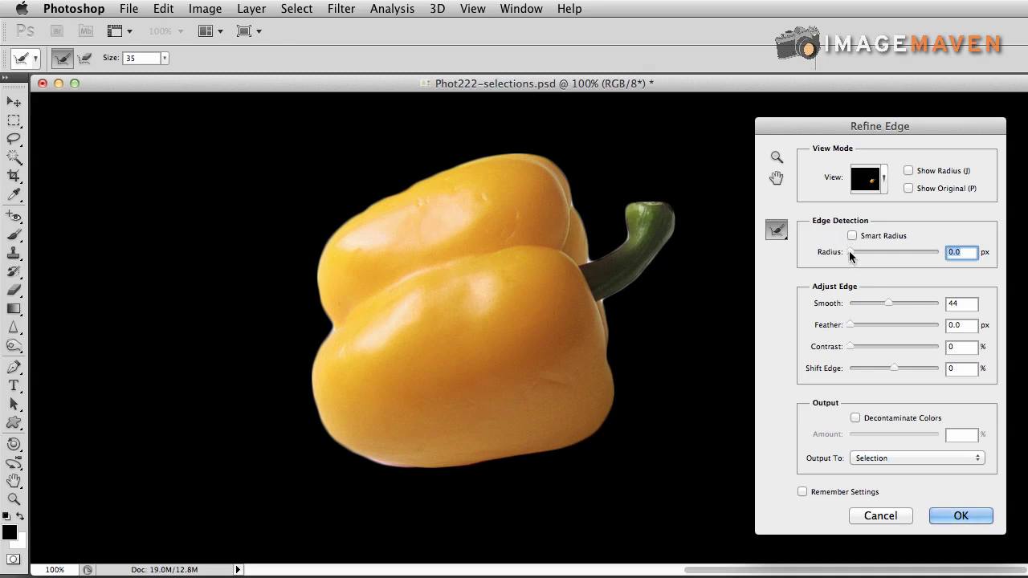
Step: Set Radius to 3.4 px and Shift Edge to -25%, and apply the refinement with Selection as the output
left_click_drag(849, 250, 861, 255)
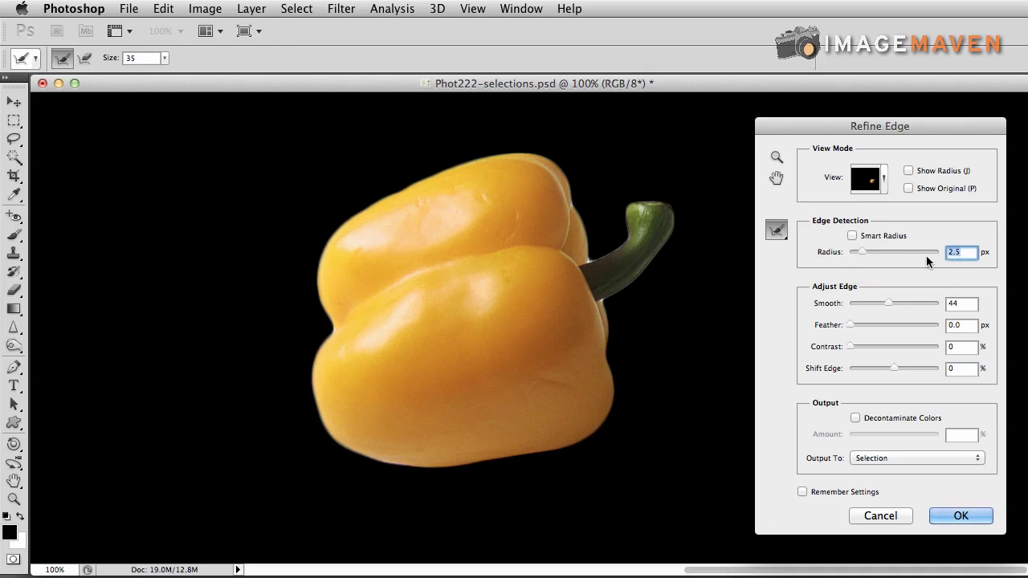
left_click_drag(861, 250, 865, 250)
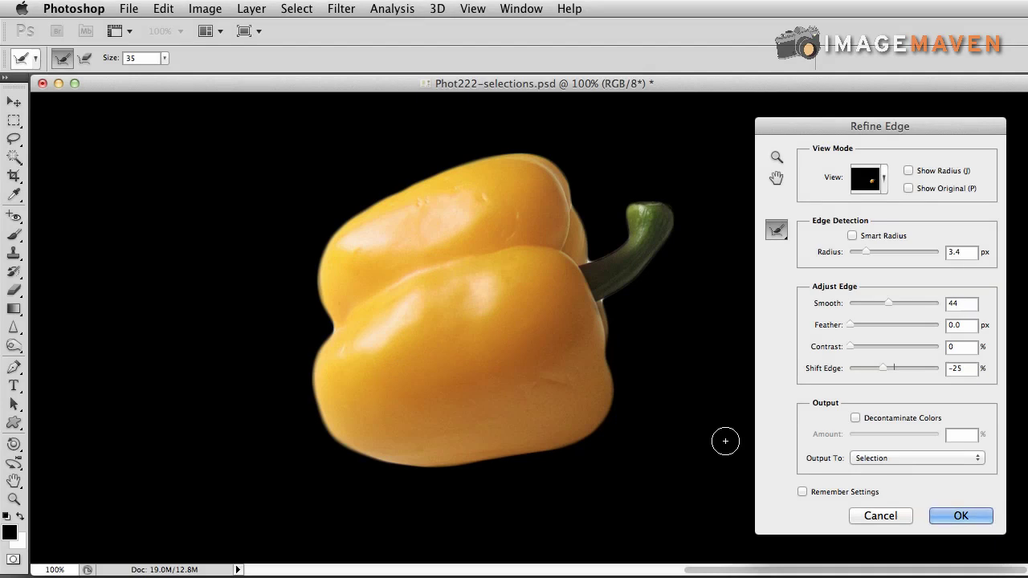
left_click(908, 457)
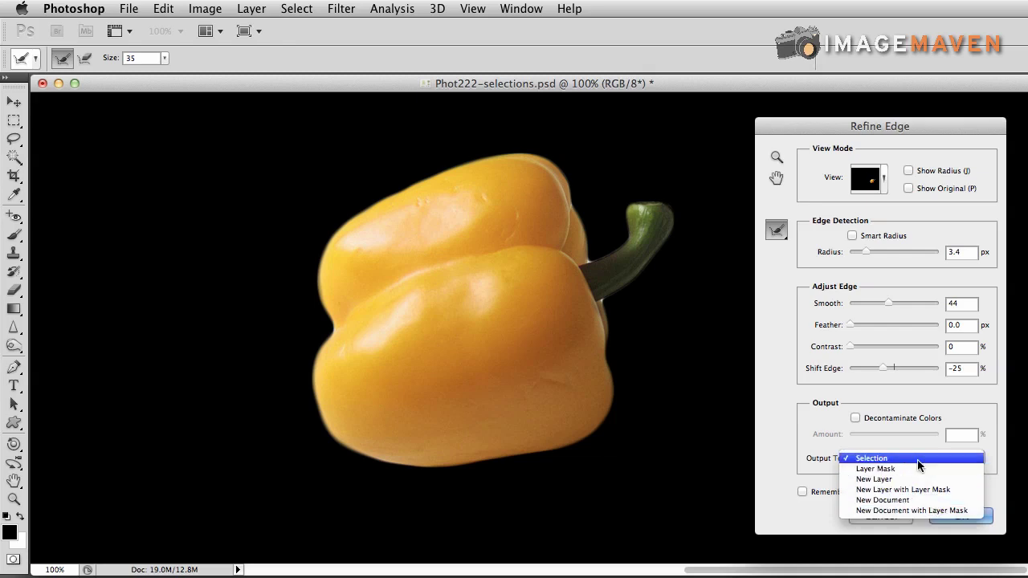
left_click(917, 459)
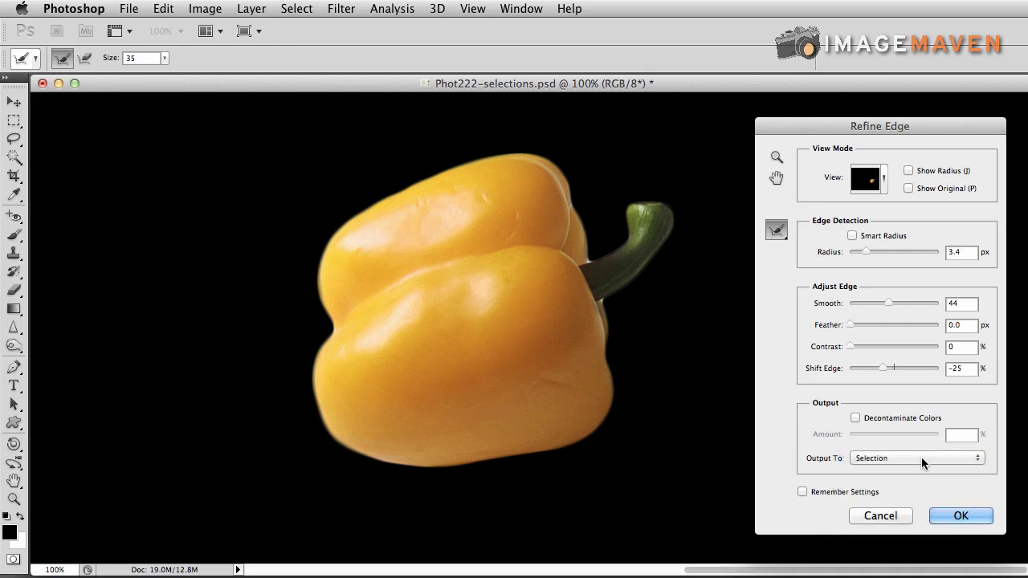
key("Return")
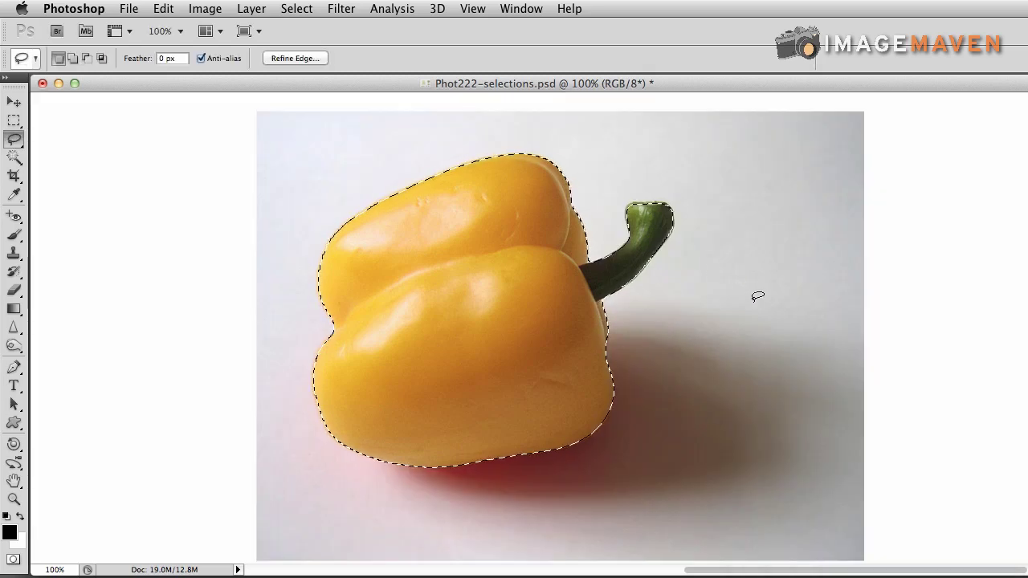